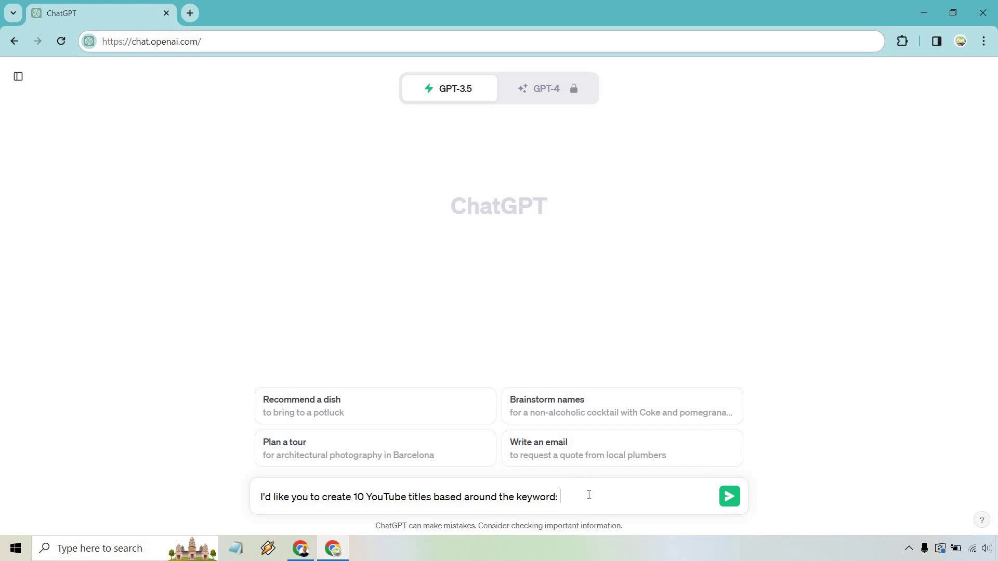
Step: Request 10 YouTube titles for the keyword 'ChatGPT Review'
text(ChatGPT Review)
click(729, 496)
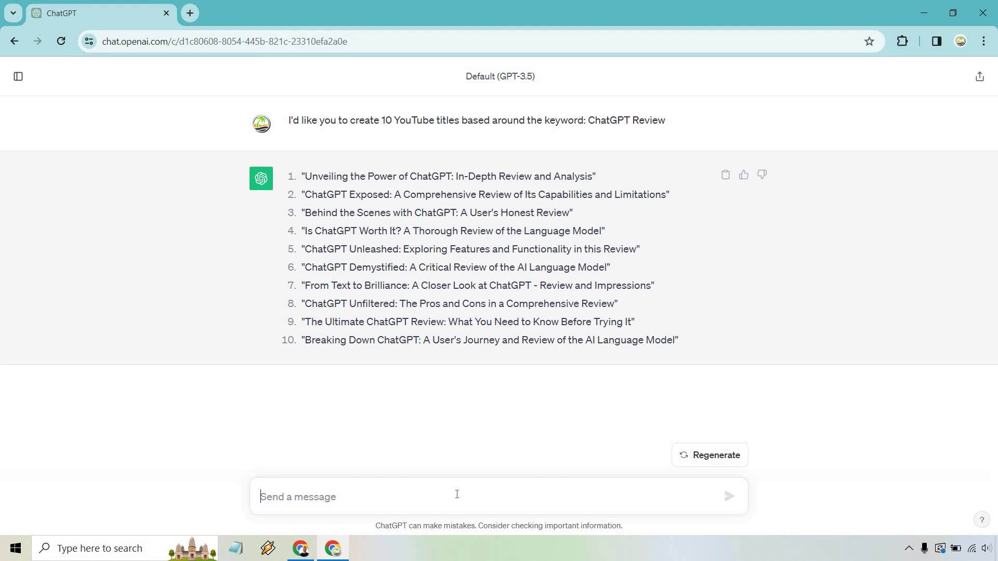
Step: Send 'Redo the same thing, with the same keyword, but...' followed by the two title rules
text(-The first 5 titles should start with the exact keyword. -The last 5 titles can have the keyword anywhere in the title)
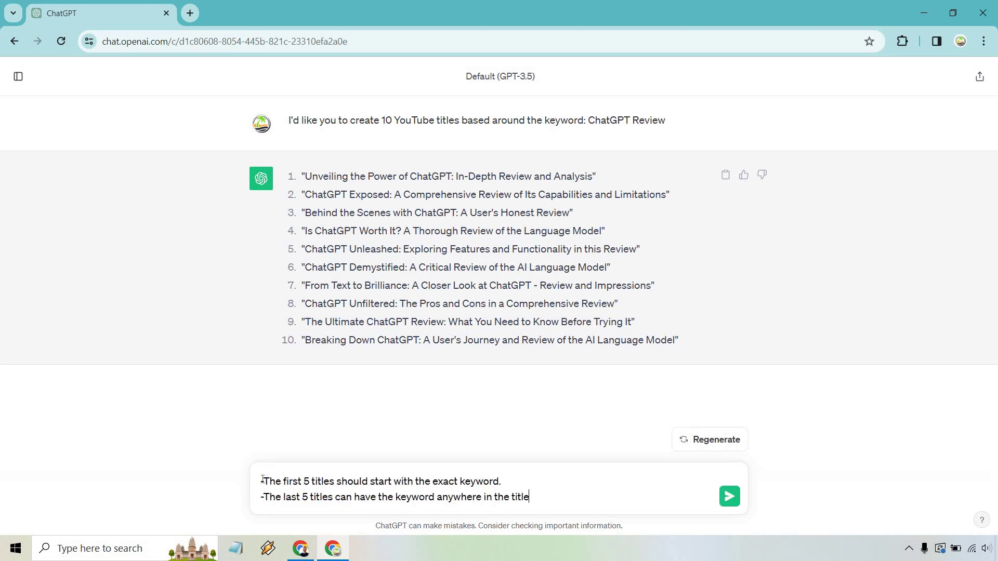
text(Redo the same thing, )
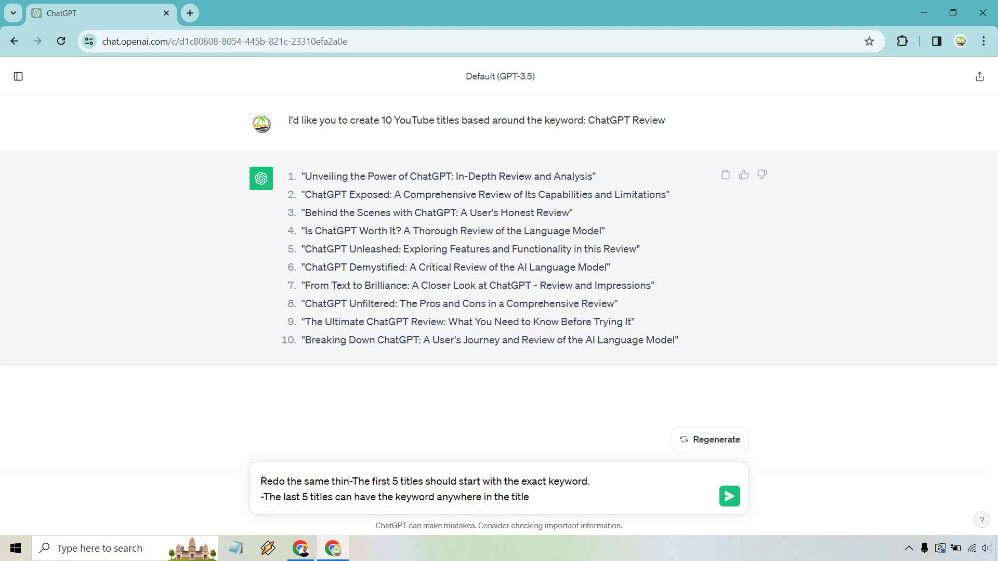
text(with the same keywo)
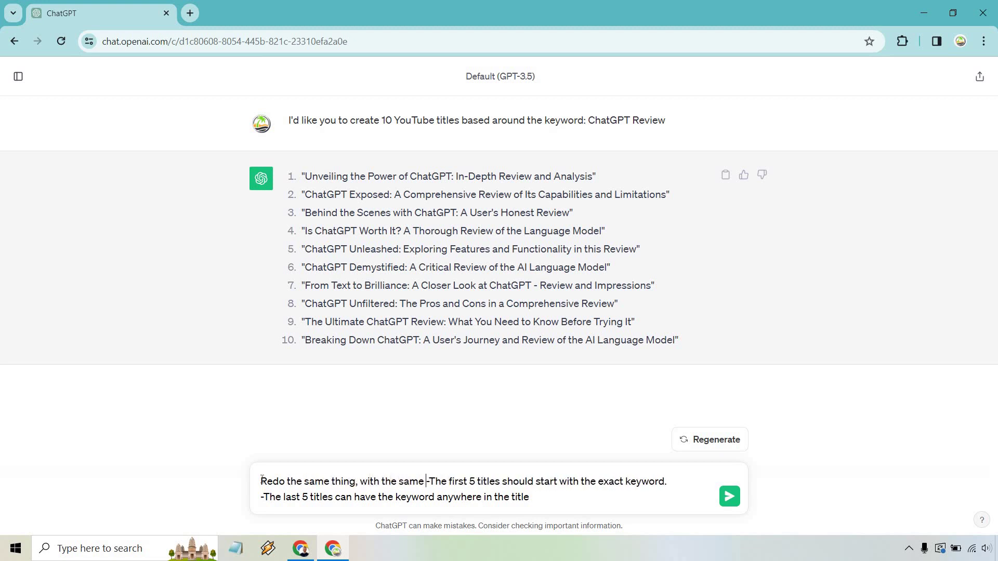
text(rd, but...)
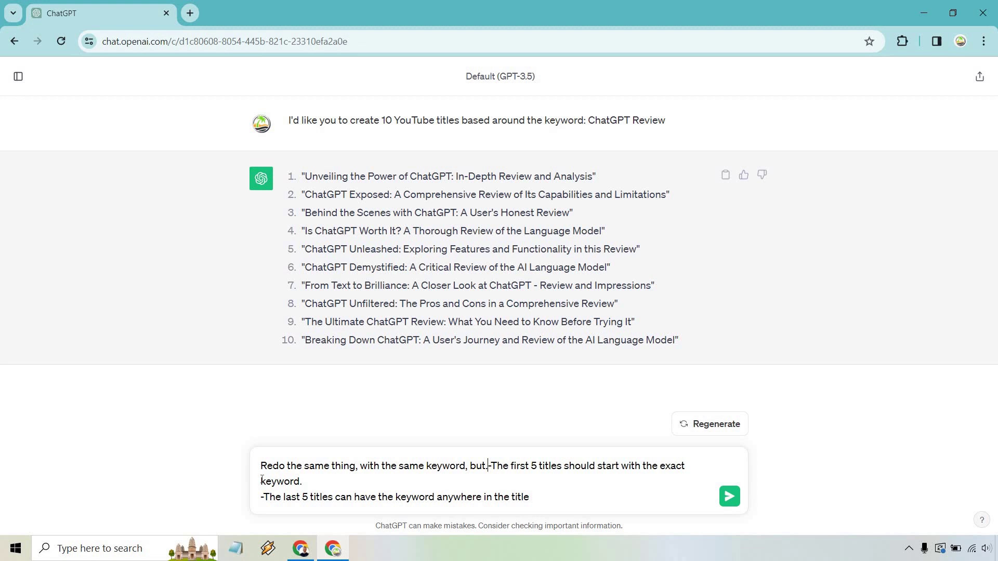
key(shift+Return)
key(shift+Return)
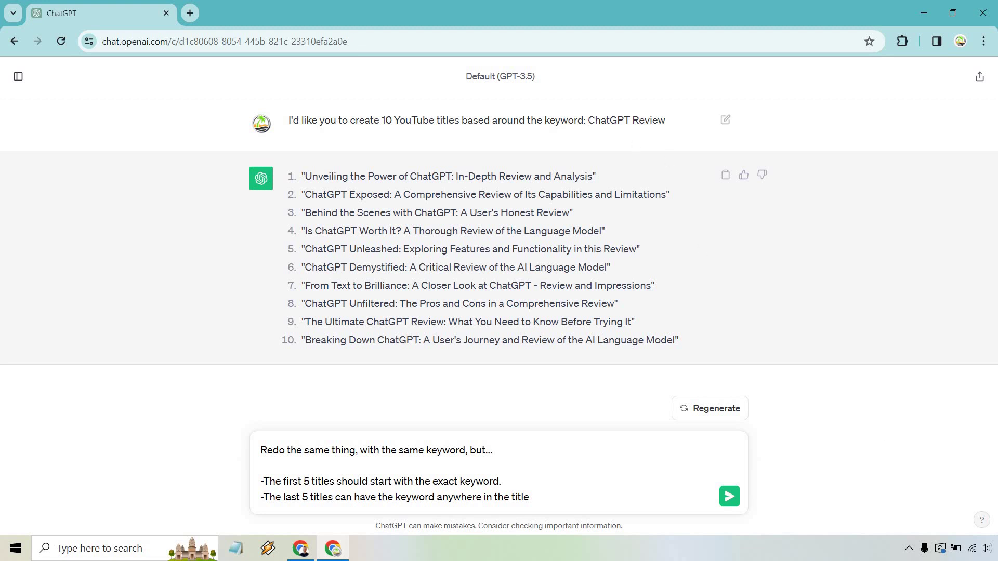
drag(588, 120, 665, 120)
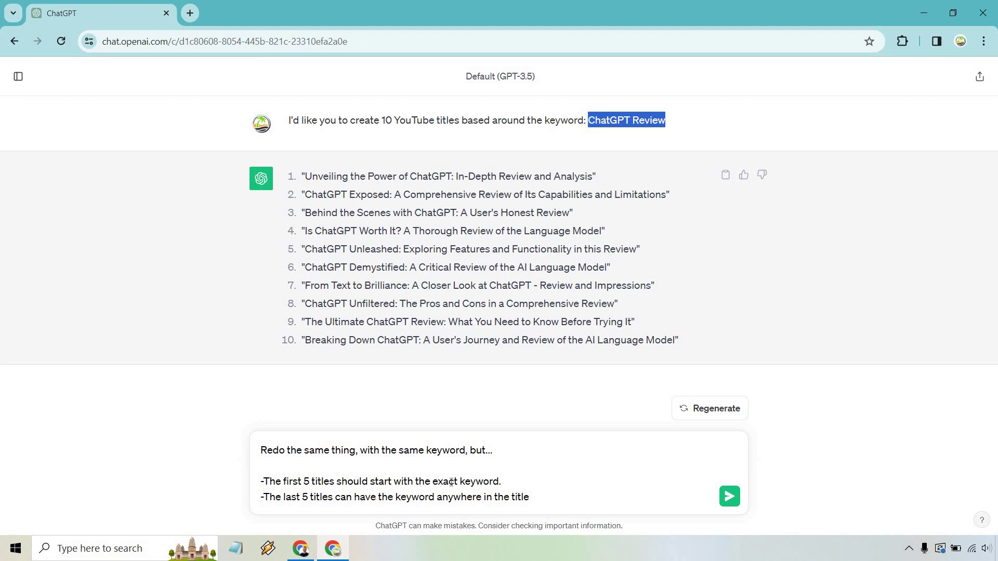
click(531, 495)
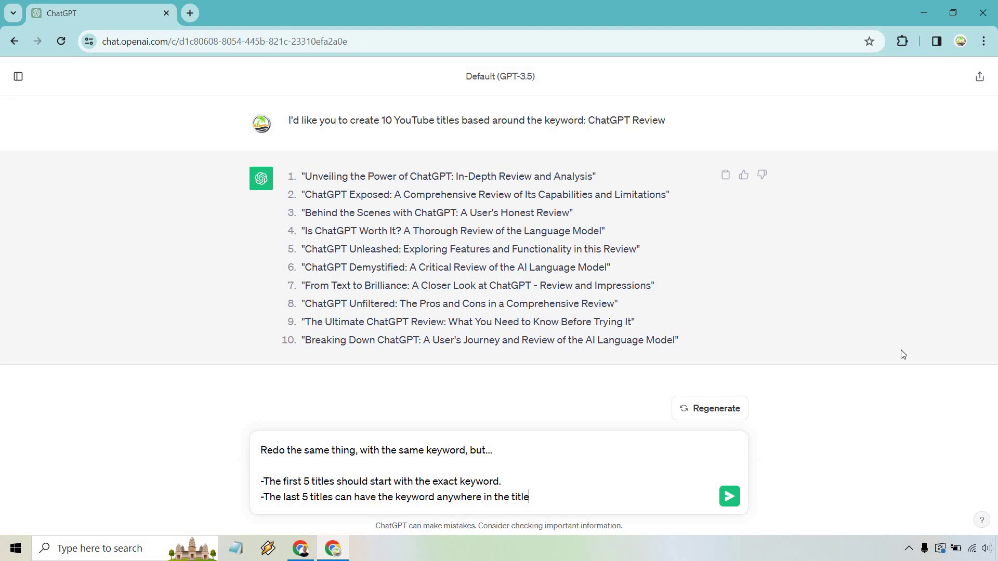
key(Return)
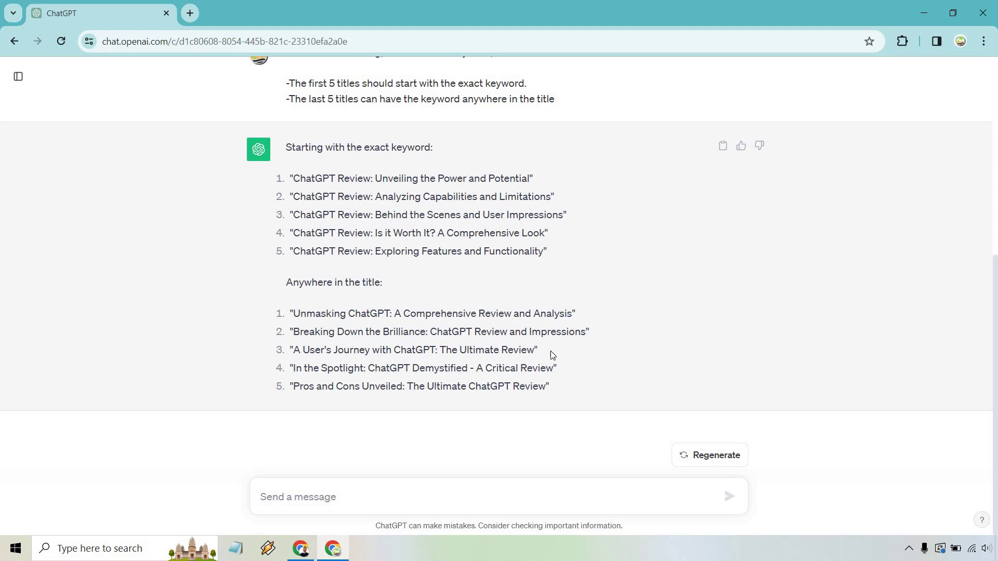
scroll(640, 289, up, 6)
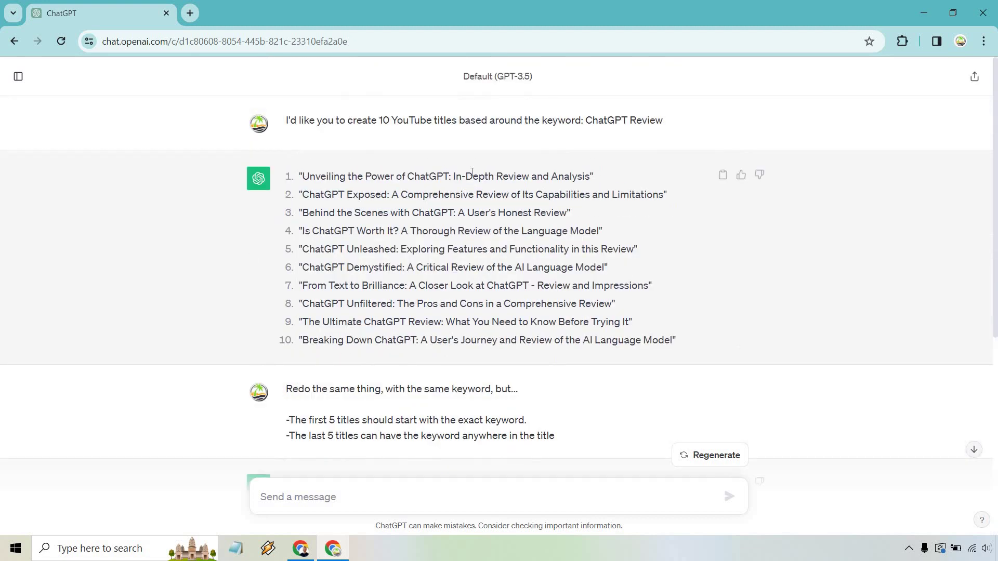
scroll(559, 189, down, 6)
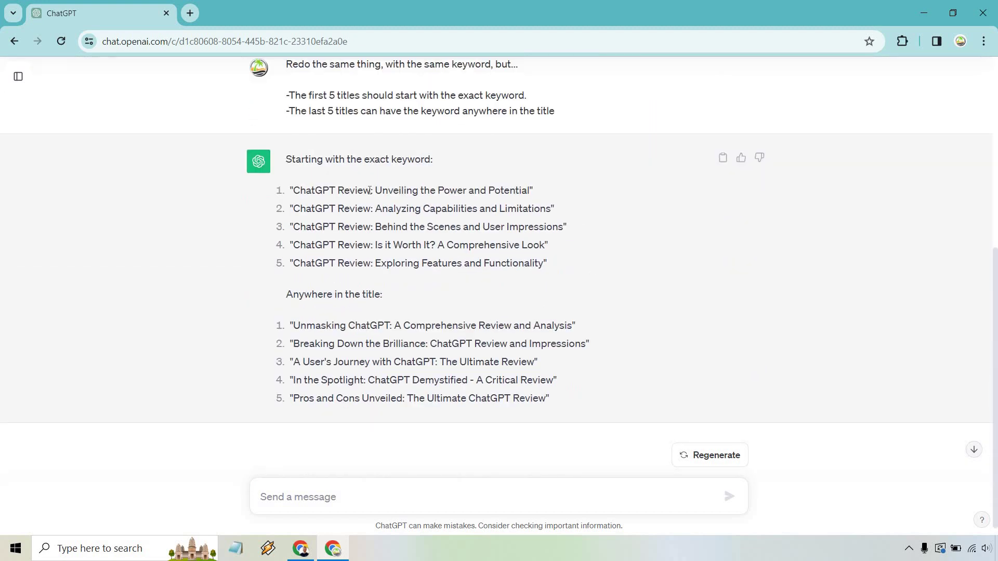
drag(371, 191, 294, 191)
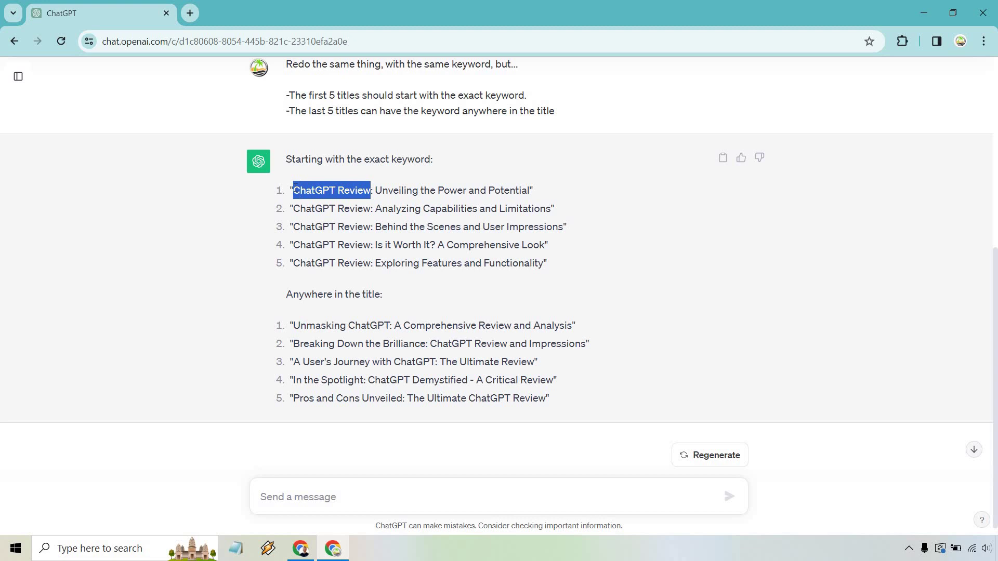
click(655, 235)
scroll(654, 235, down, 1)
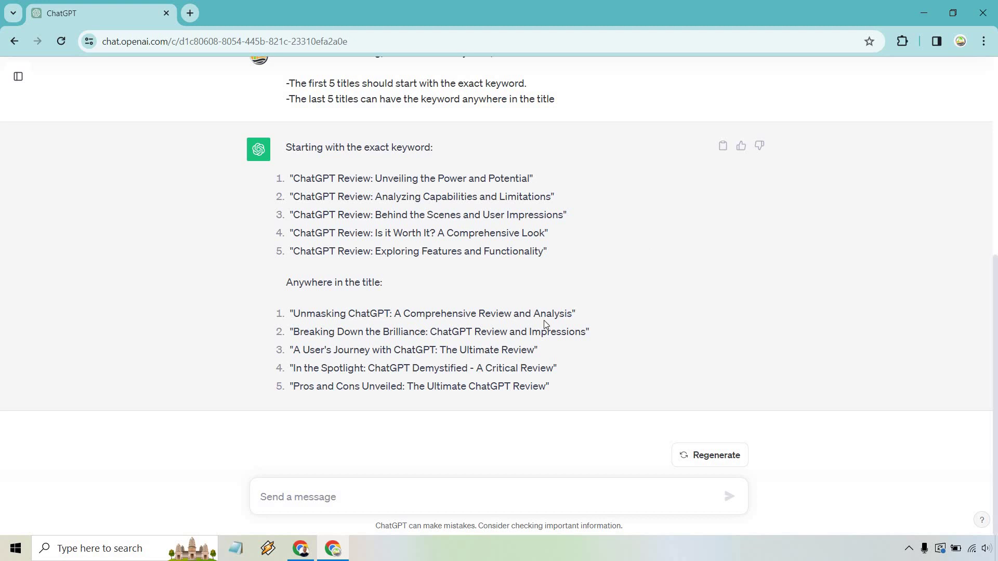
scroll(598, 234, up, 4)
Step: Compose the redo prompt for five negative or shocking and five curiosity-driven titles, correcting 'curiousity'
text(Redo the same thing, with the same keyword, but...  -The first 5 titles should be based on something negative or shocking. -The last 5 titles should be based on something positive or happy.)
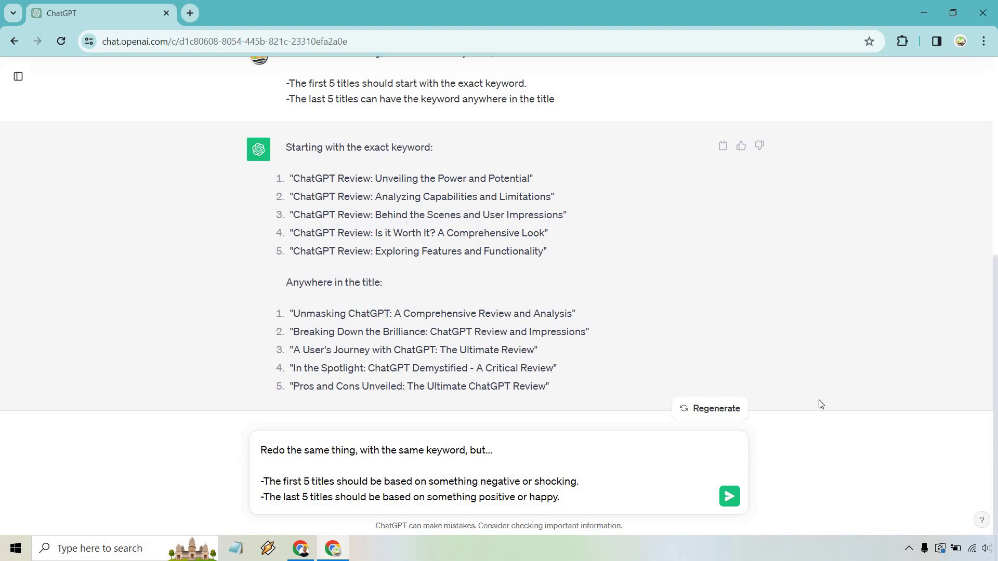
drag(479, 497, 565, 497)
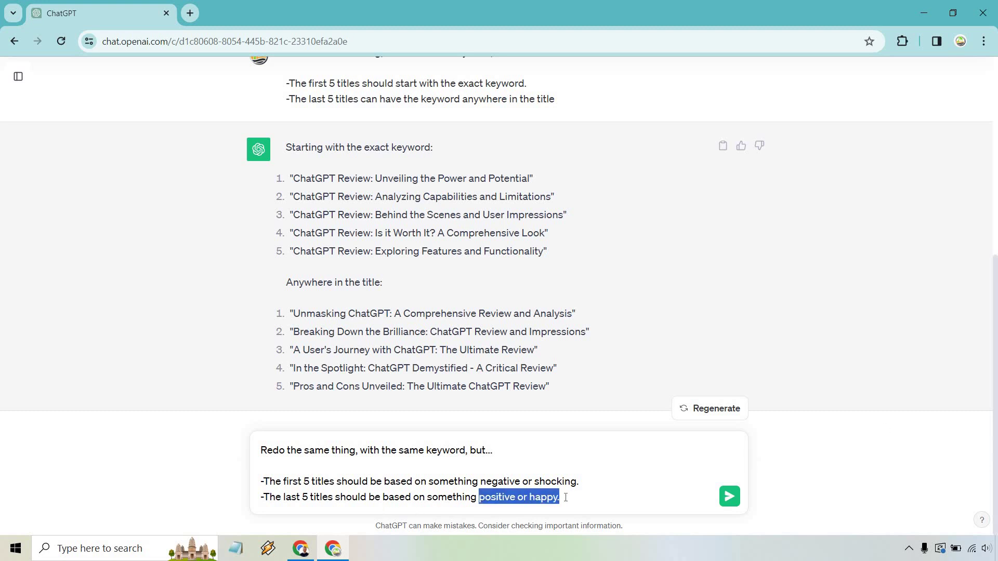
text(curiousi)
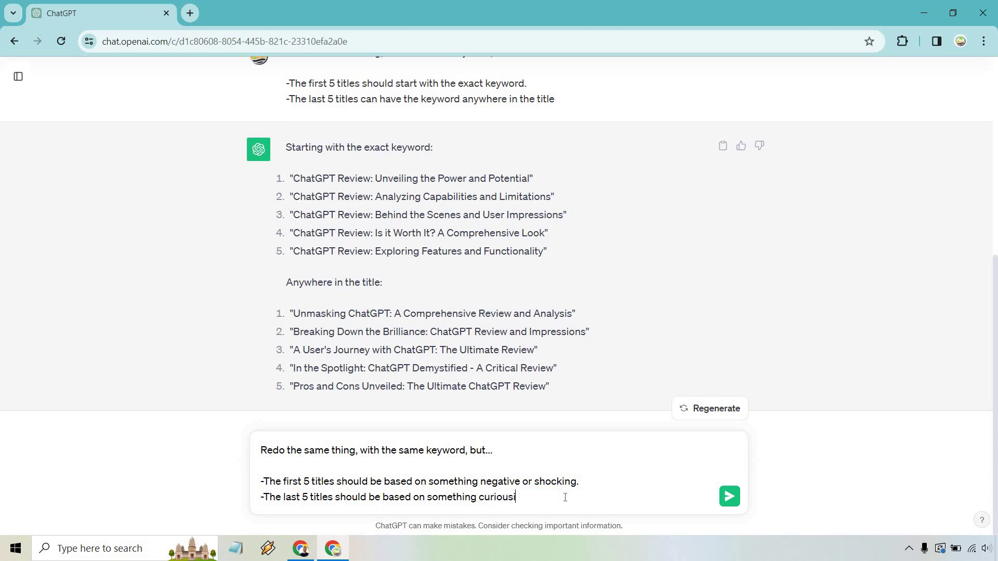
text(ty driven.)
right_click(497, 497)
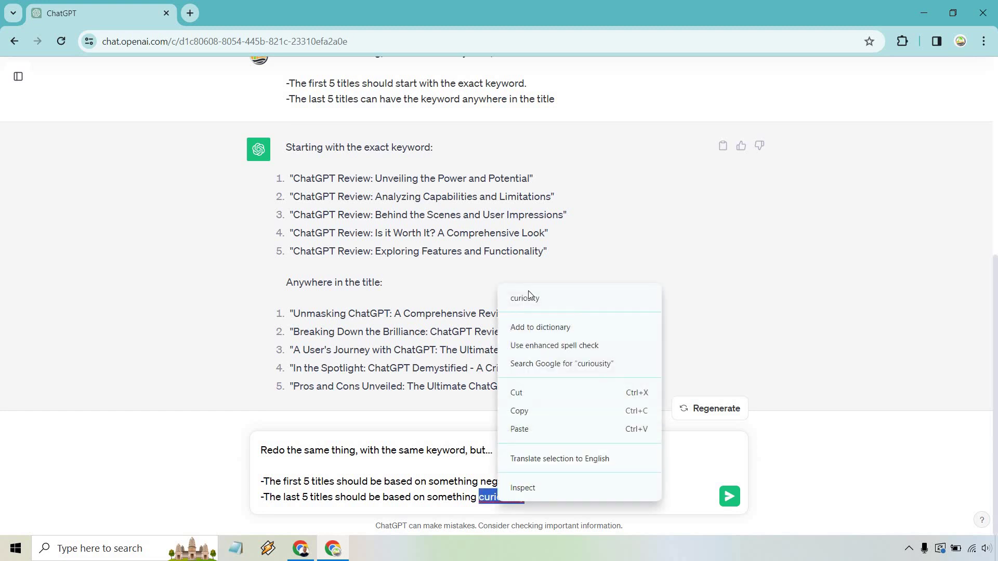
click(520, 293)
text(.)
key(Return)
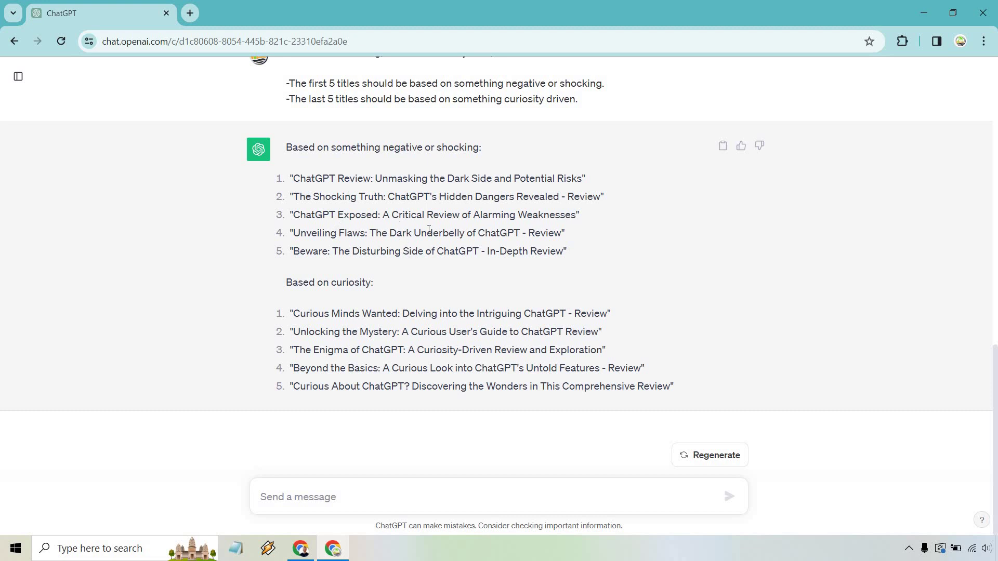
Step: Scroll through the conversation to review the earlier prompts and title replies
scroll(478, 221, up, 1)
drag(365, 147, 584, 136)
click(583, 139)
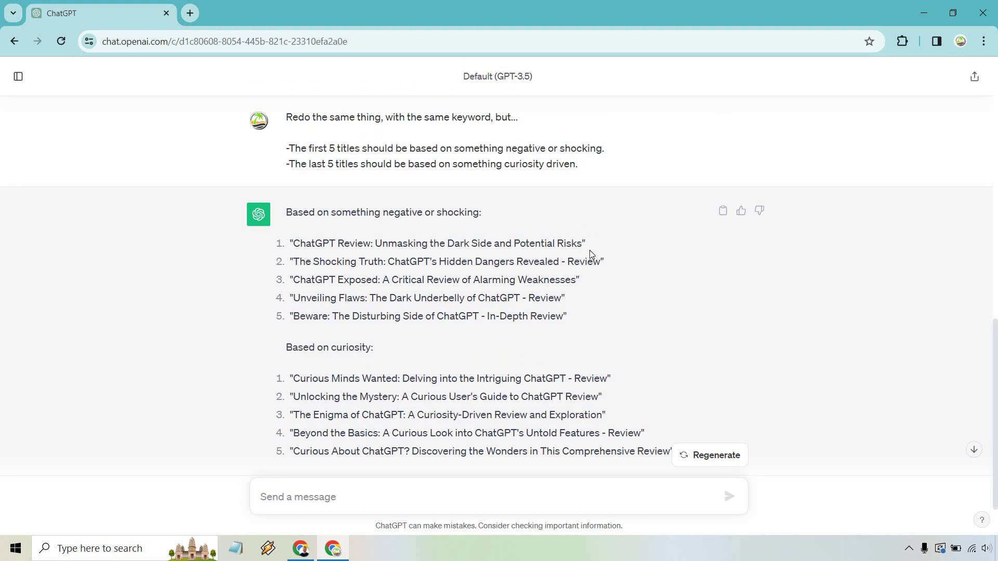
scroll(589, 250, down, 1)
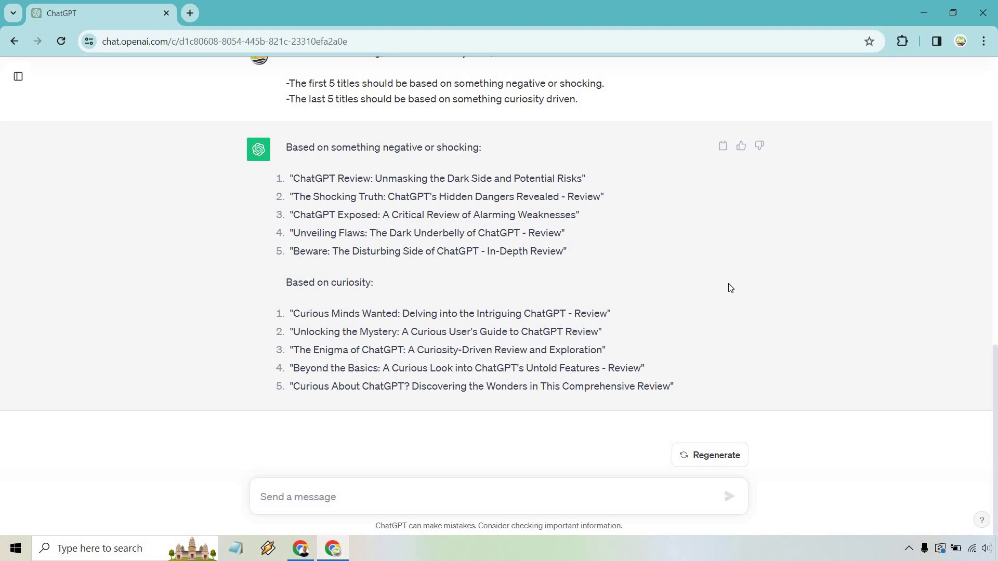
scroll(730, 288, up, 10)
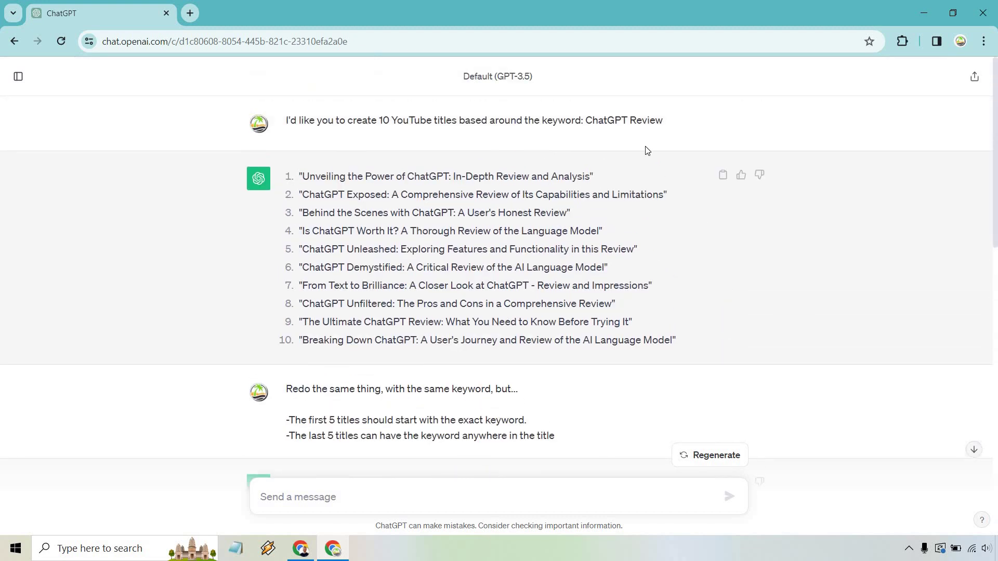
drag(582, 120, 320, 120)
click(605, 115)
drag(584, 120, 655, 120)
click(586, 117)
drag(586, 117, 663, 119)
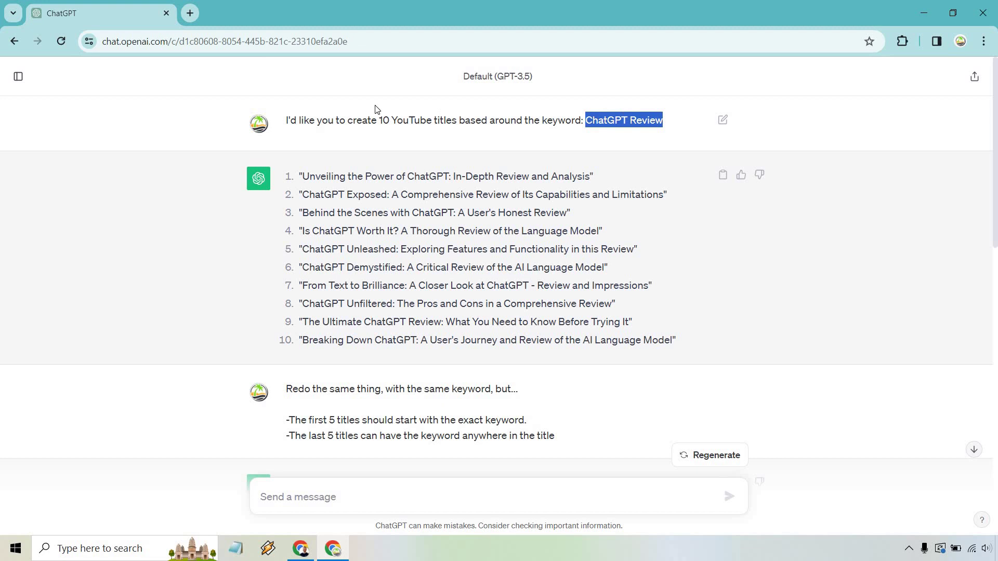
click(387, 117)
double_click(387, 118)
click(388, 117)
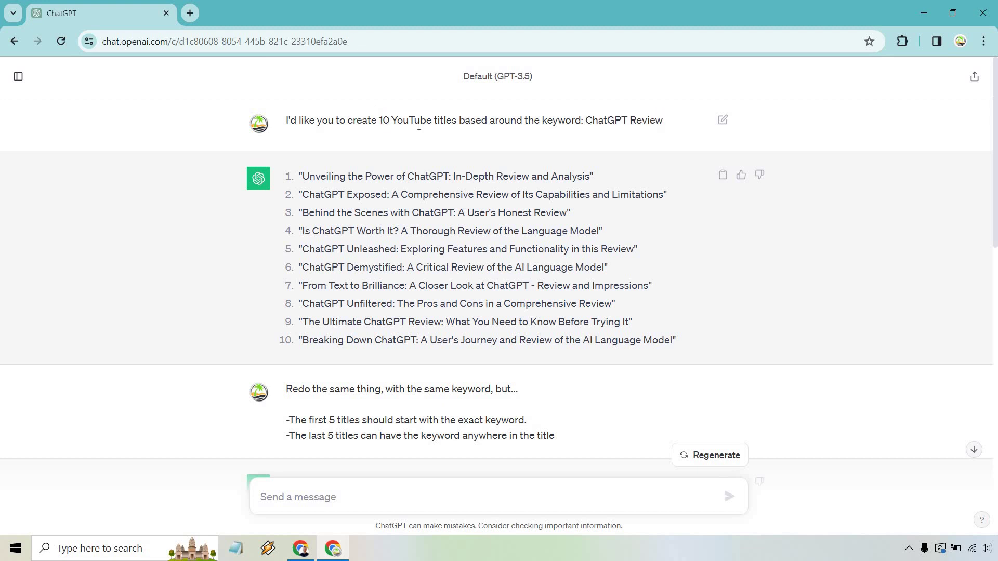
scroll(535, 164, down, 3)
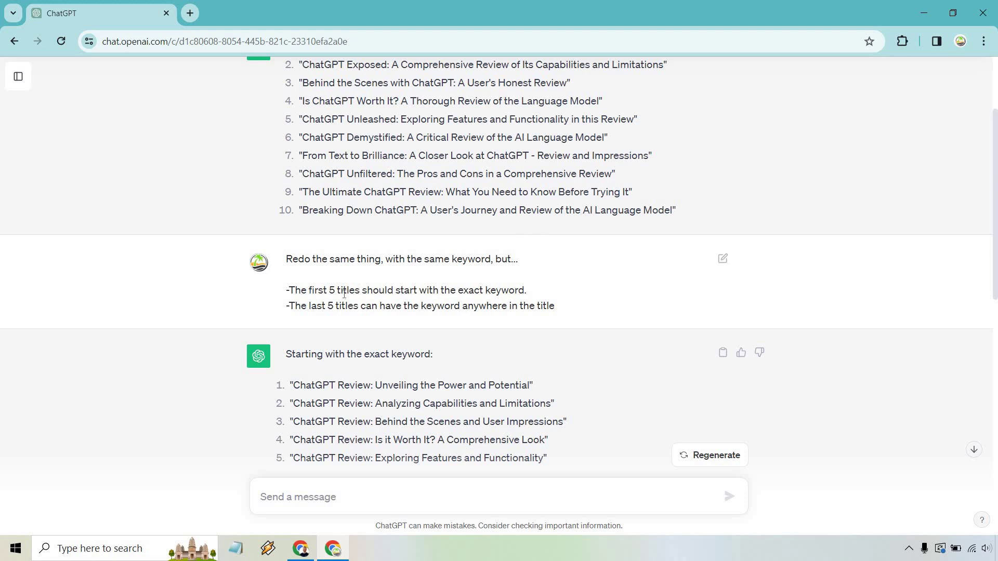
scroll(418, 283, up, 2)
scroll(417, 282, down, 3)
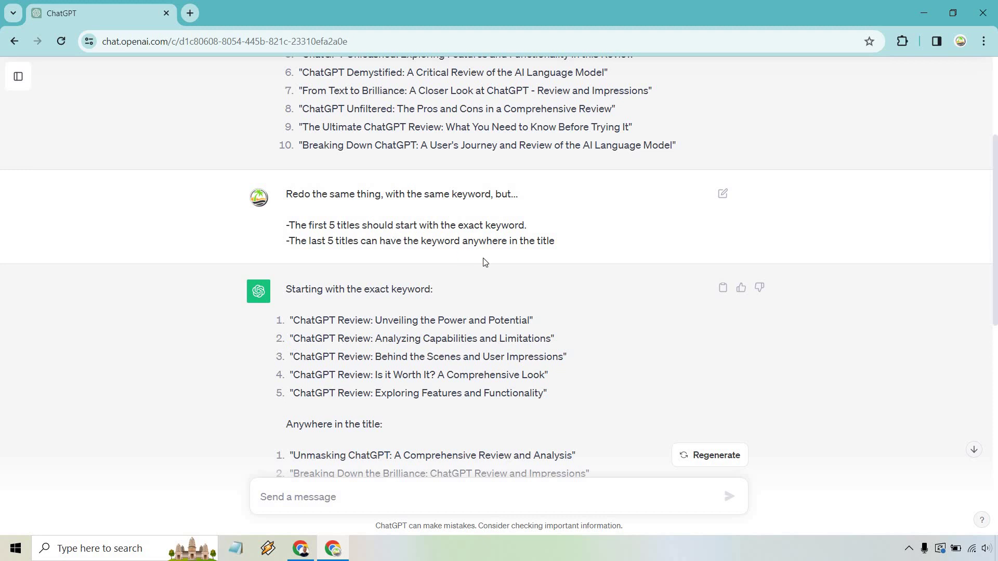
scroll(484, 262, down, 5)
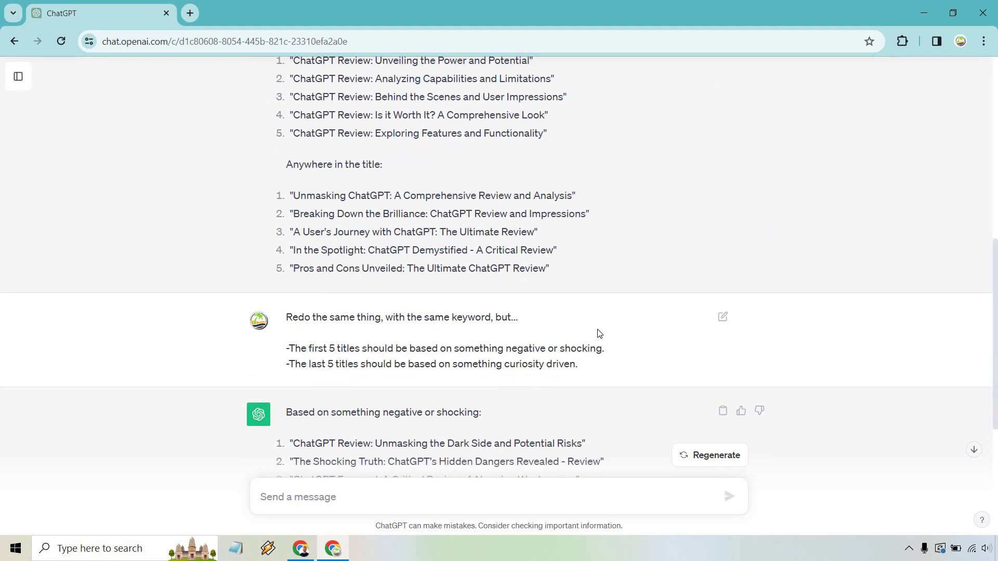
drag(607, 349, 498, 348)
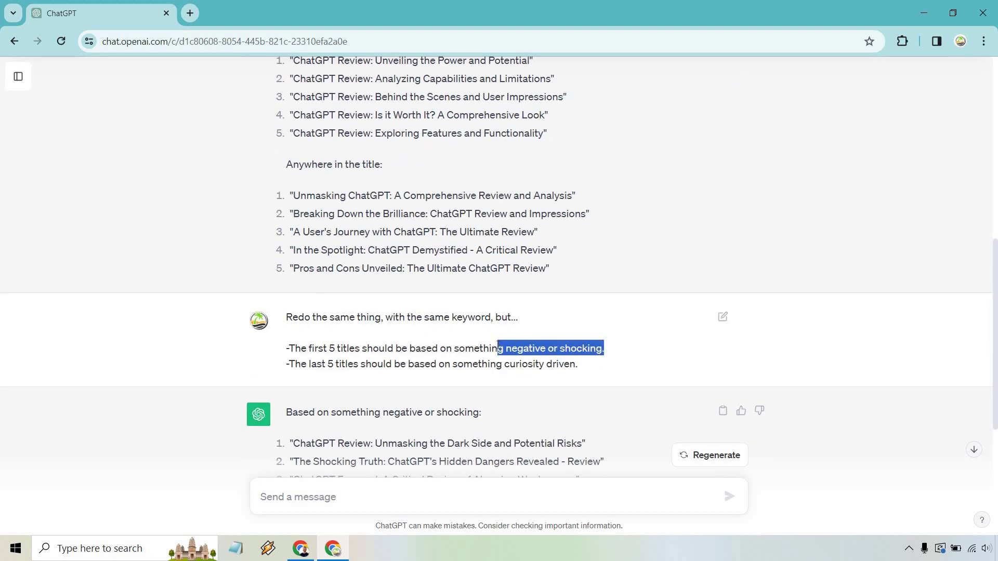
click(524, 322)
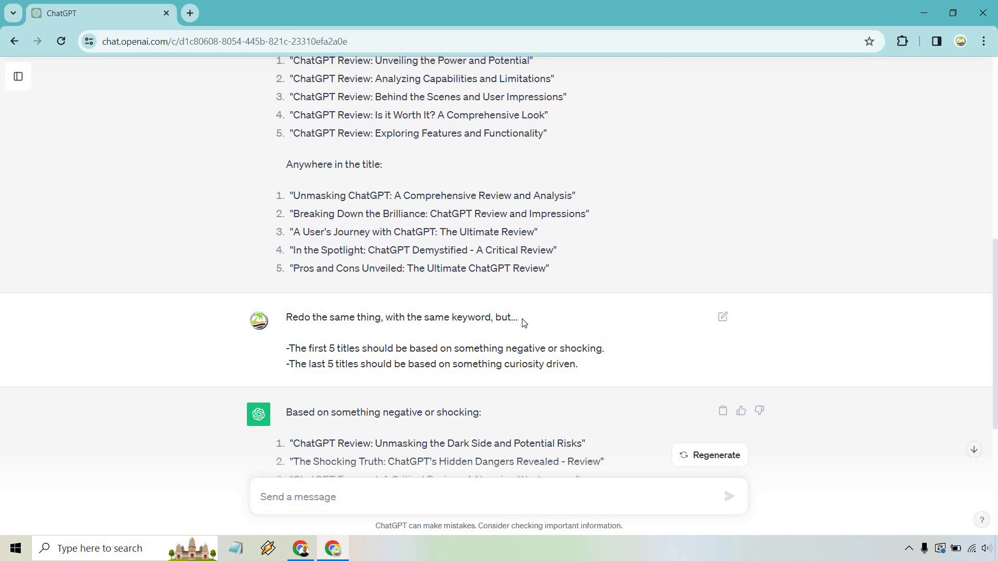
scroll(553, 304, down, 5)
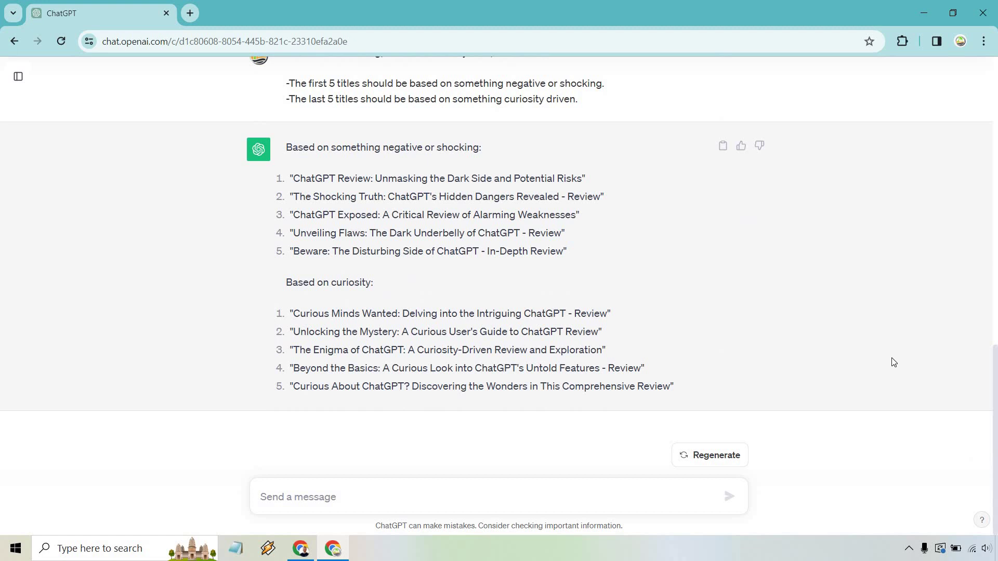
scroll(779, 311, up, 10)
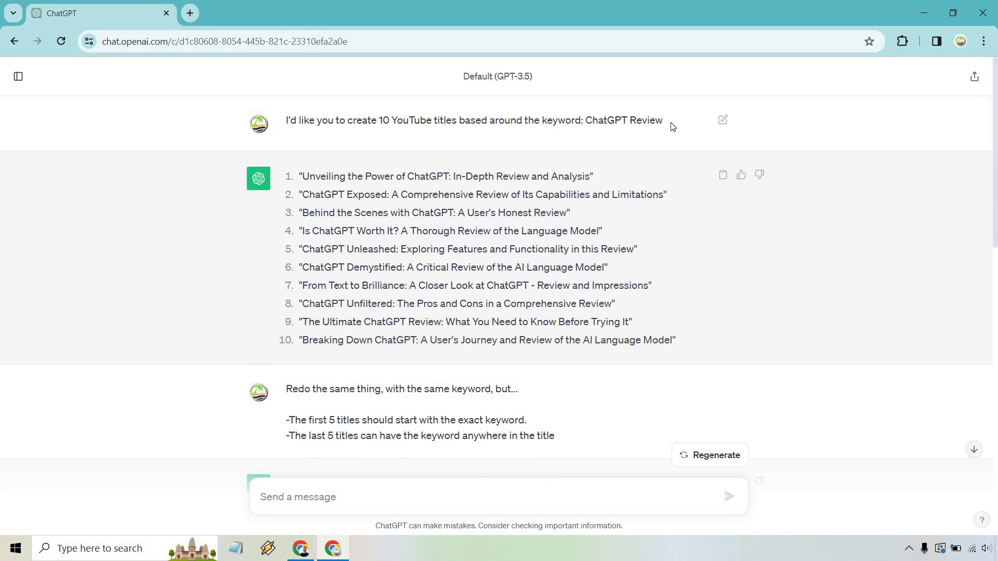
drag(670, 123, 287, 138)
click(468, 267)
scroll(468, 267, down, 3)
drag(559, 308, 287, 291)
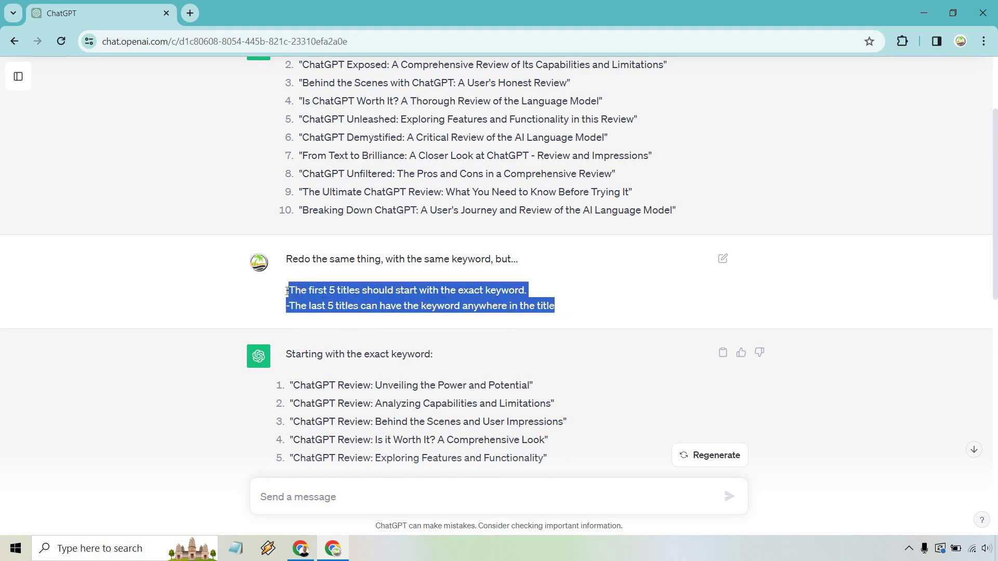
click(630, 289)
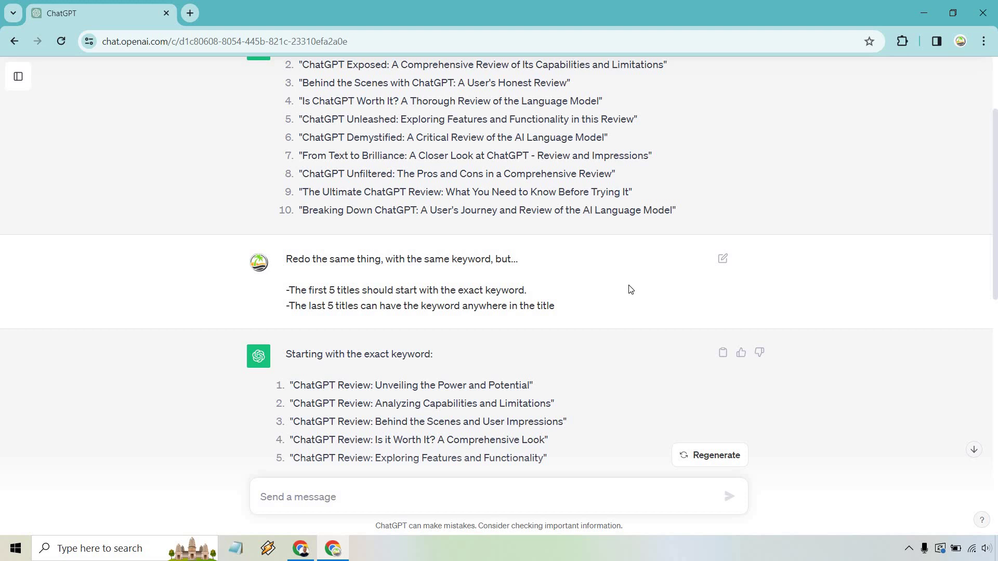
scroll(631, 290, up, 3)
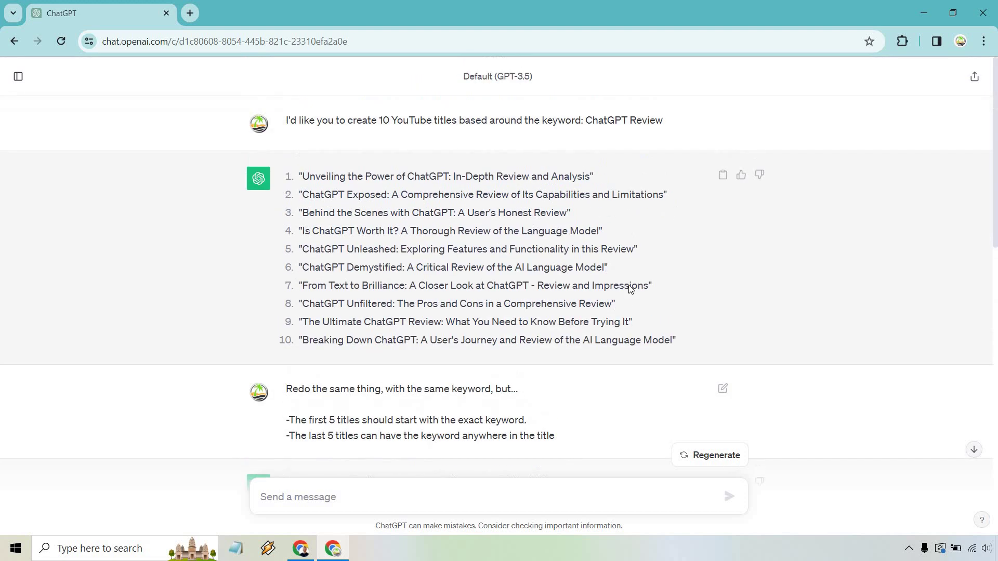